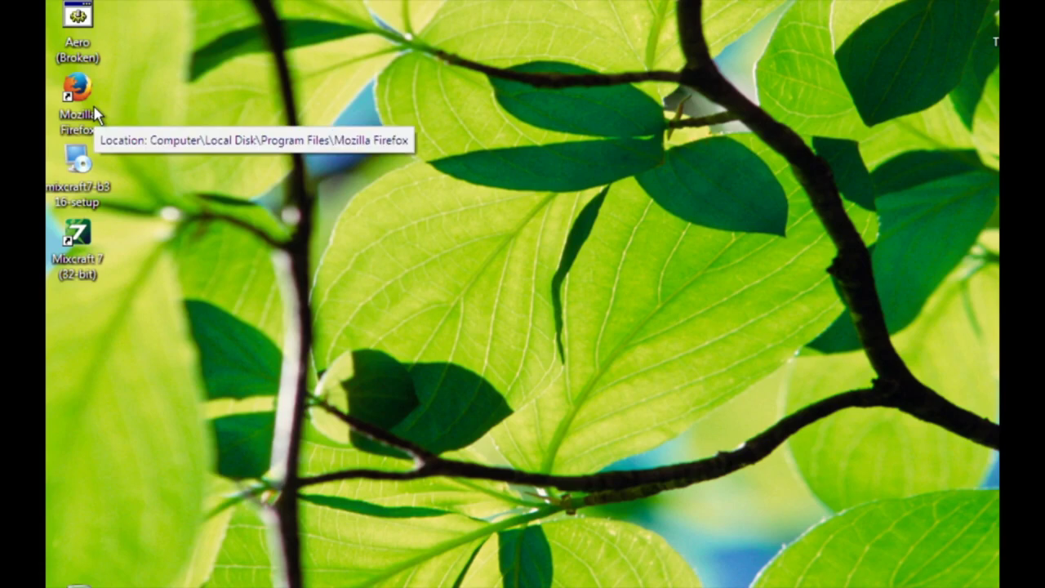
# Open Firefox and search the web for superantispyware.
pyautogui.click(97, 115)
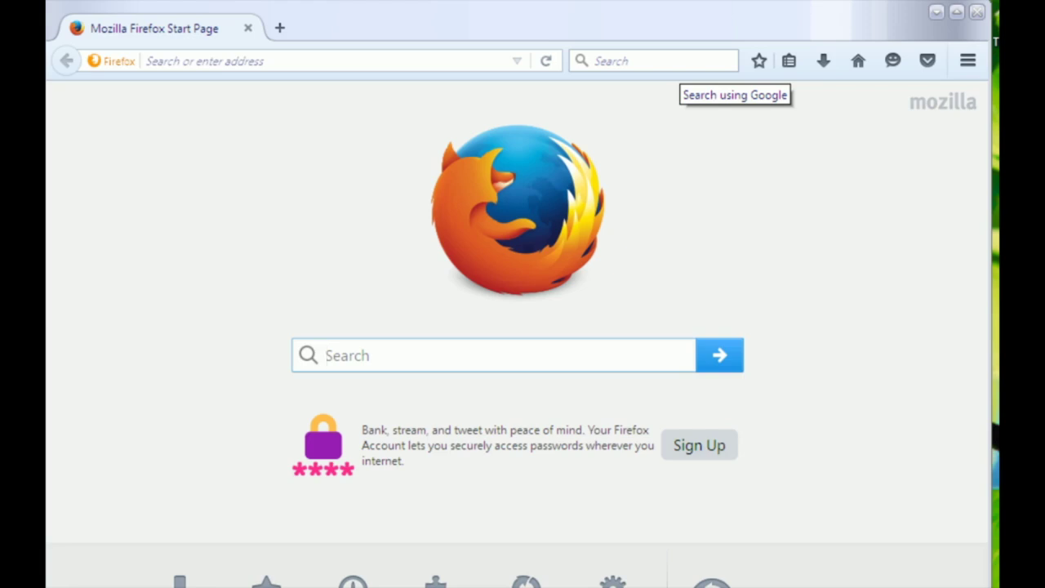
pyautogui.click(677, 60)
pyautogui.write('superan')
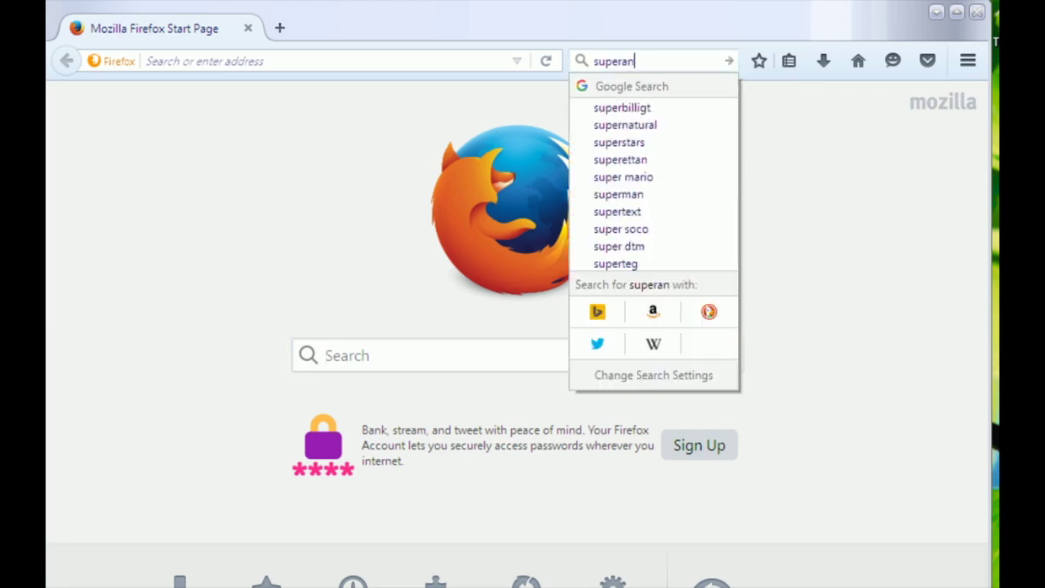
pyautogui.write('tispyware')
pyautogui.press('Return')
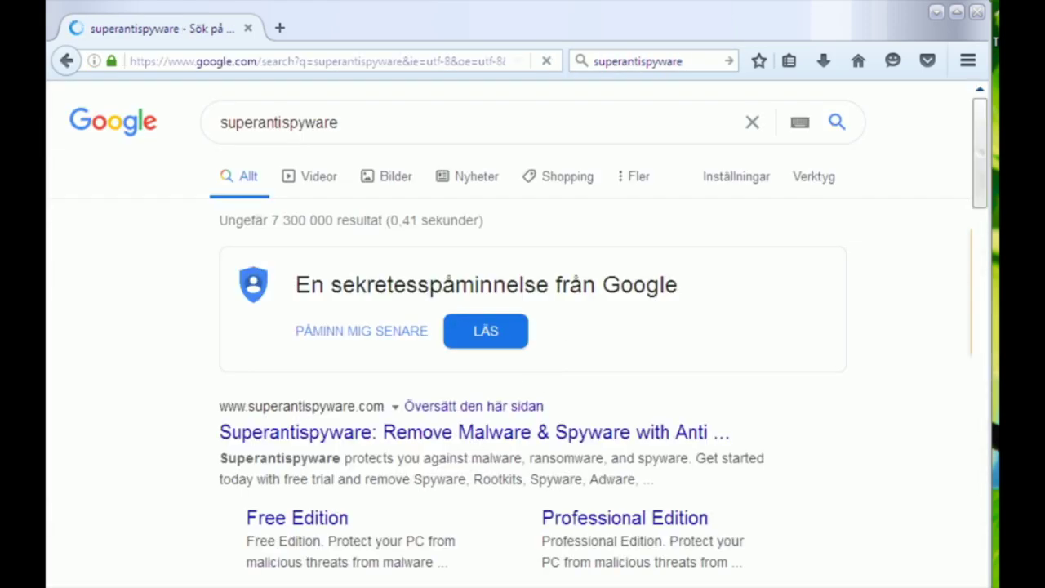
# Open the SUPERAntiSpyware Free Edition search result and download the Professional free trial installer, saving SUPERAntiSpywarePro.exe.
pyautogui.click(345, 523)
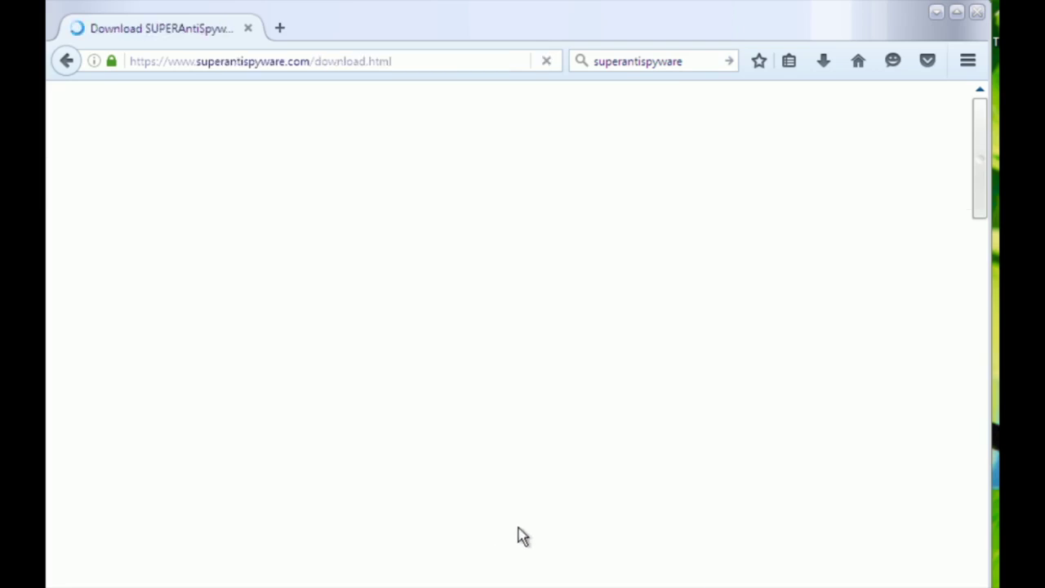
pyautogui.scroll(-3, 450, 478)
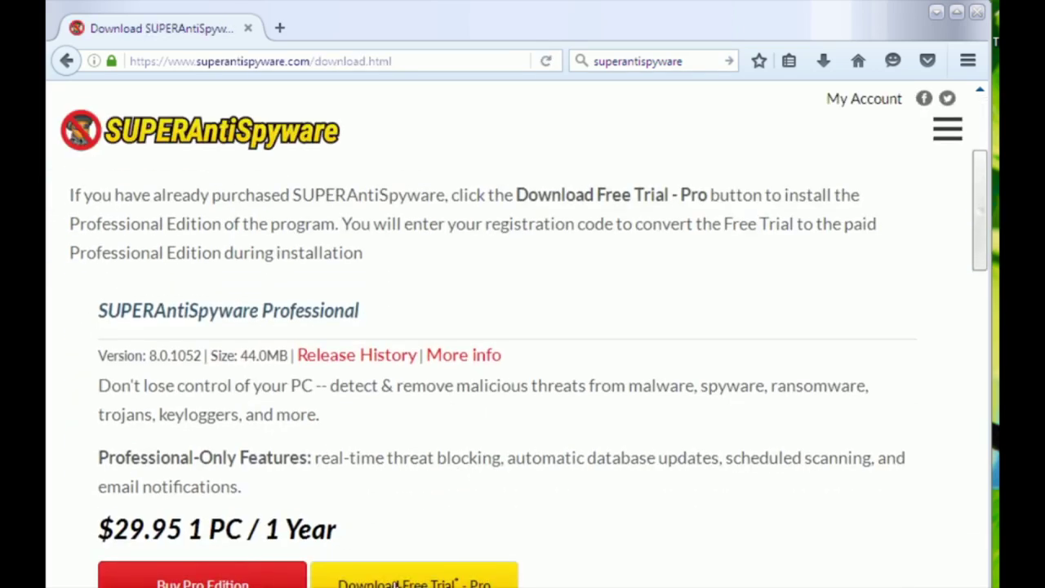
pyautogui.scroll(-2, 424, 500)
pyautogui.click(424, 500)
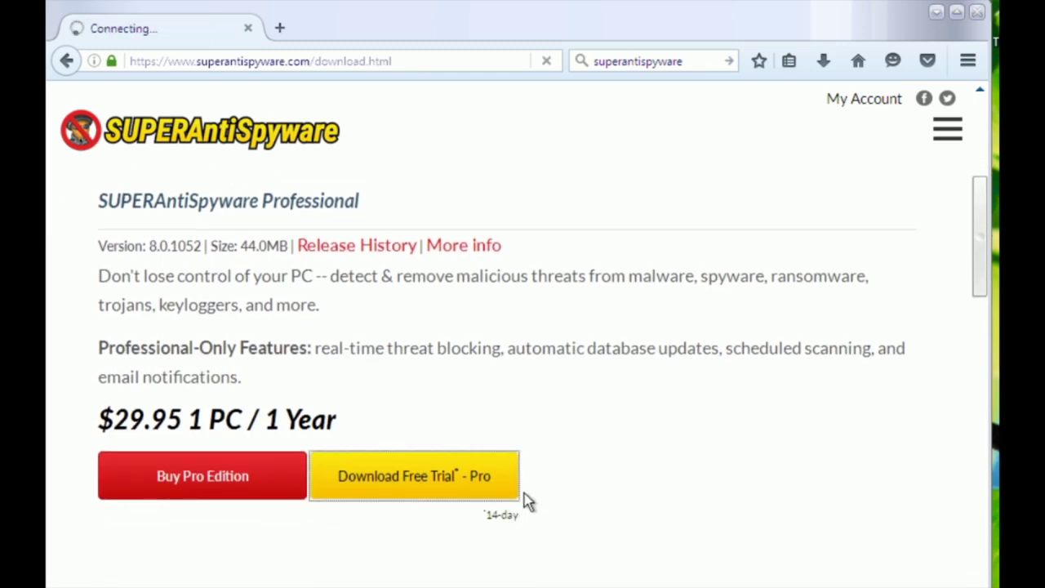
pyautogui.scroll(-5, 403, 448)
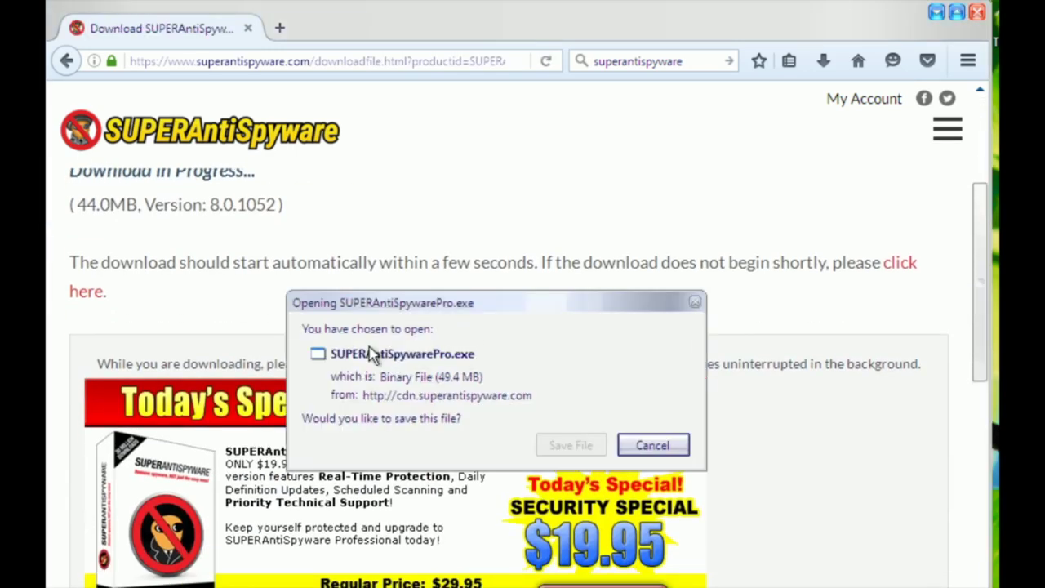
pyautogui.click(562, 444)
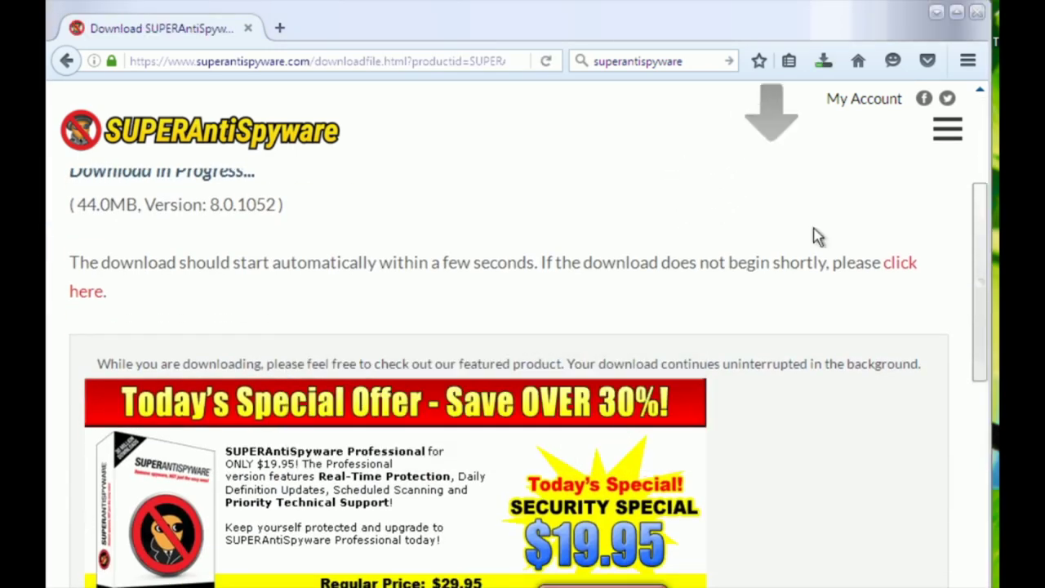
# Run the downloaded installer, accept the license agreement and install SUPERAntiSpyware Professional in C:\Program Files\SUPERAntiSpyware.
pyautogui.click(821, 65)
pyautogui.click(782, 139)
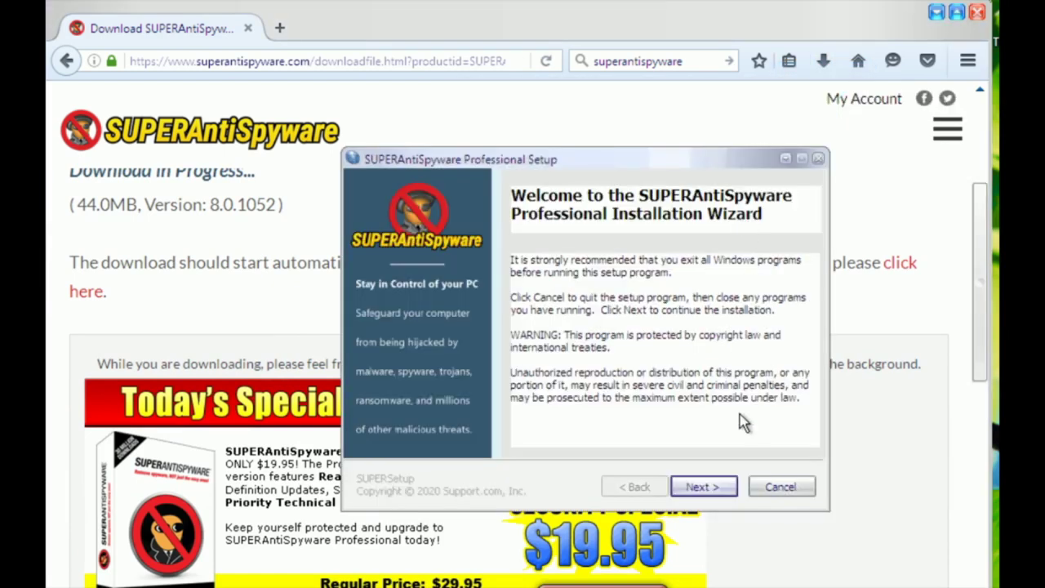
pyautogui.click(702, 487)
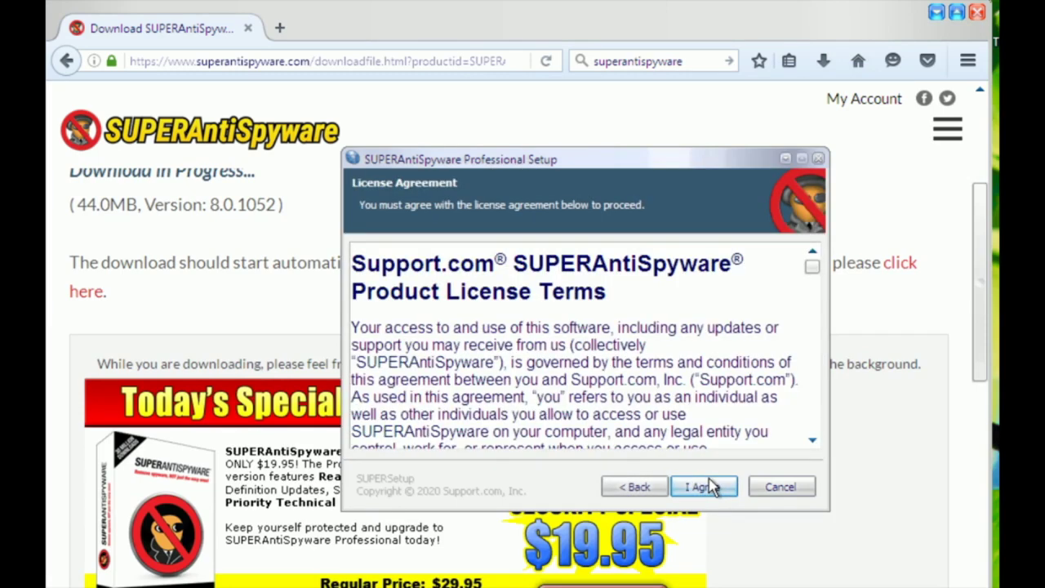
pyautogui.click(706, 487)
pyautogui.click(705, 487)
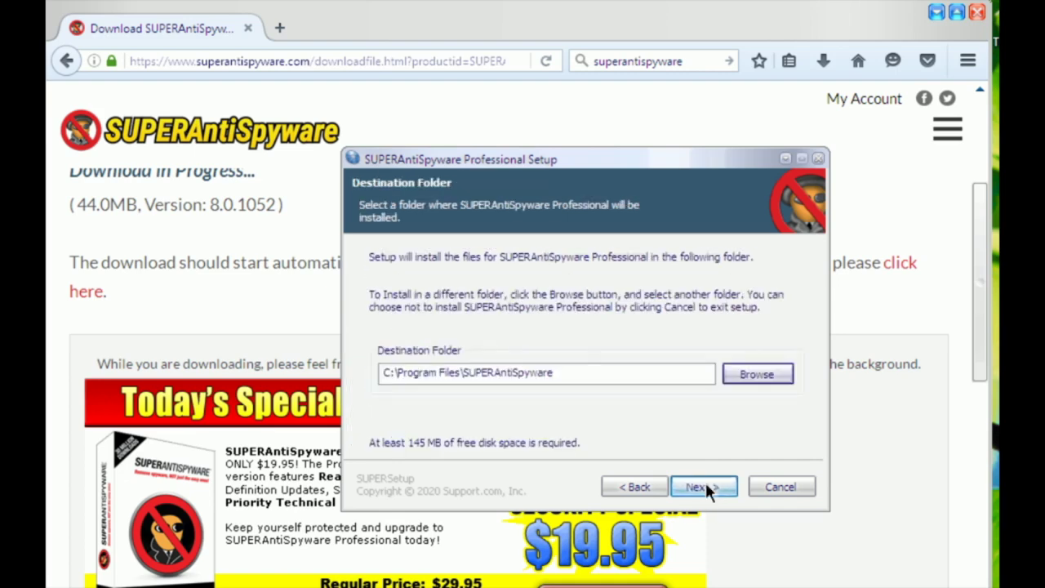
pyautogui.click(705, 487)
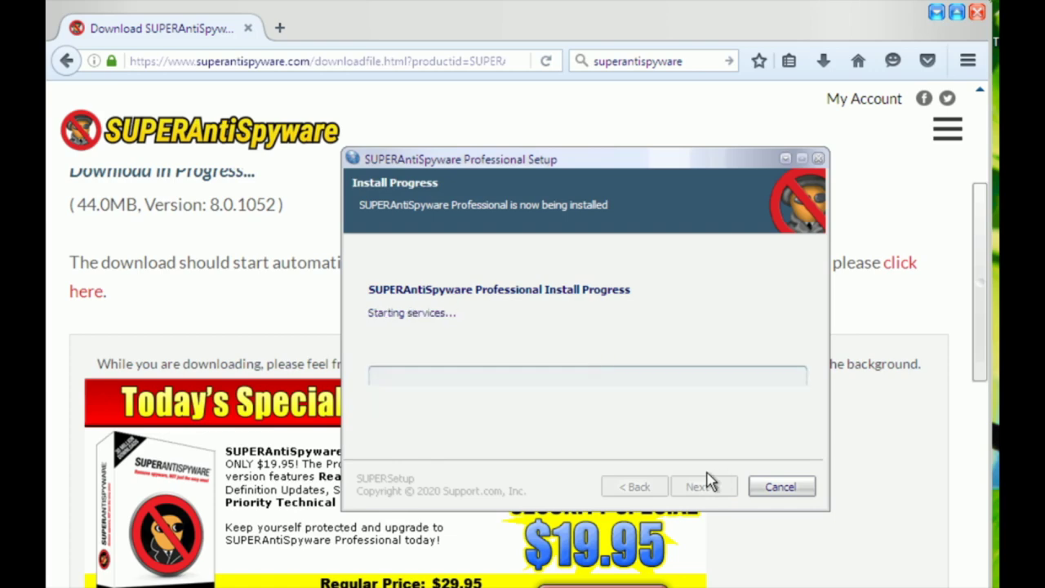
pyautogui.click(703, 487)
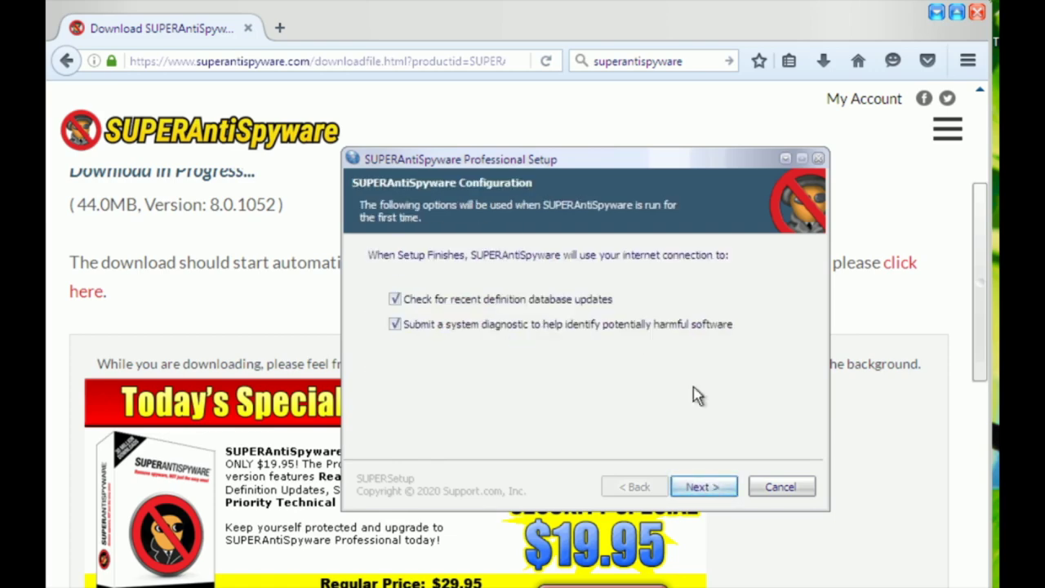
# Move the browser and setup windows off the desktop icons and try to launch SUPERAntiSpyware Professional from its desktop shortcut.
pyautogui.moveTo(607, 23); pyautogui.dragTo(698, 495)
pyautogui.moveTo(548, 152); pyautogui.dragTo(755, 140)
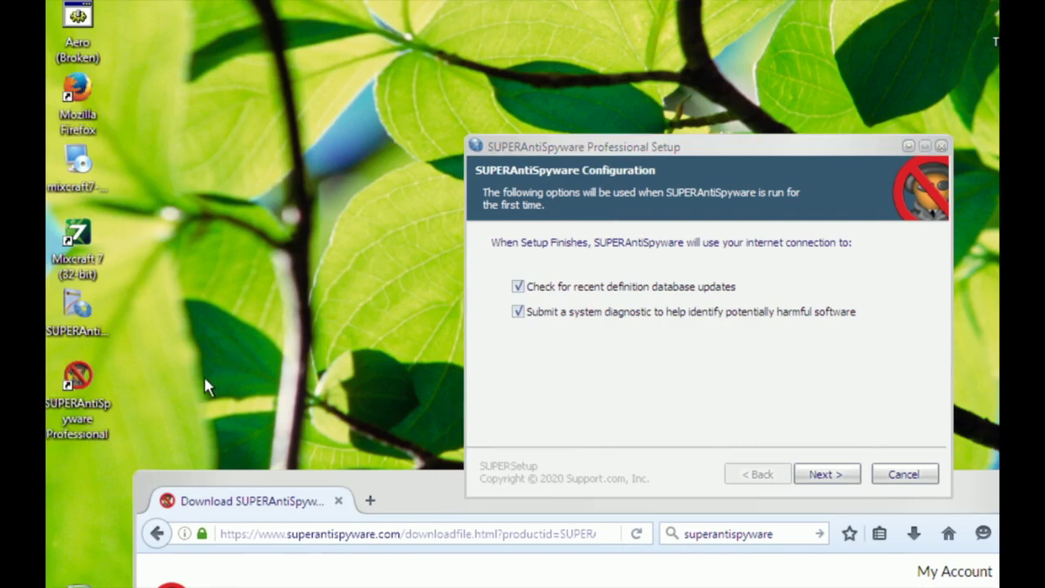
pyautogui.doubleClick(101, 394)
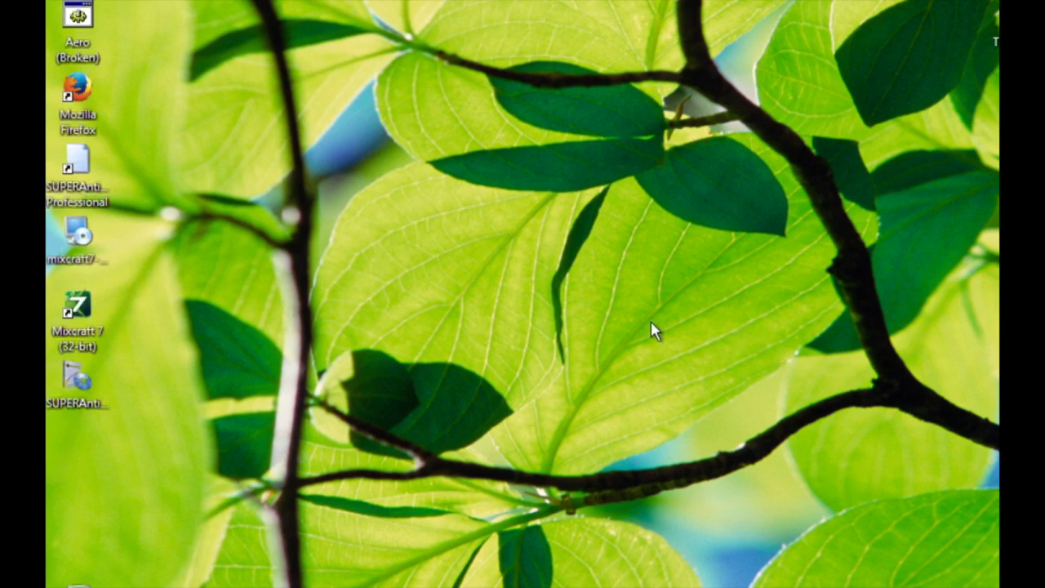
# Run the SUPERAntiSpyware installer from the desktop again and complete the setup, keeping definition update checks and system diagnostic submission enabled.
pyautogui.click(94, 383)
pyautogui.doubleClick(90, 400)
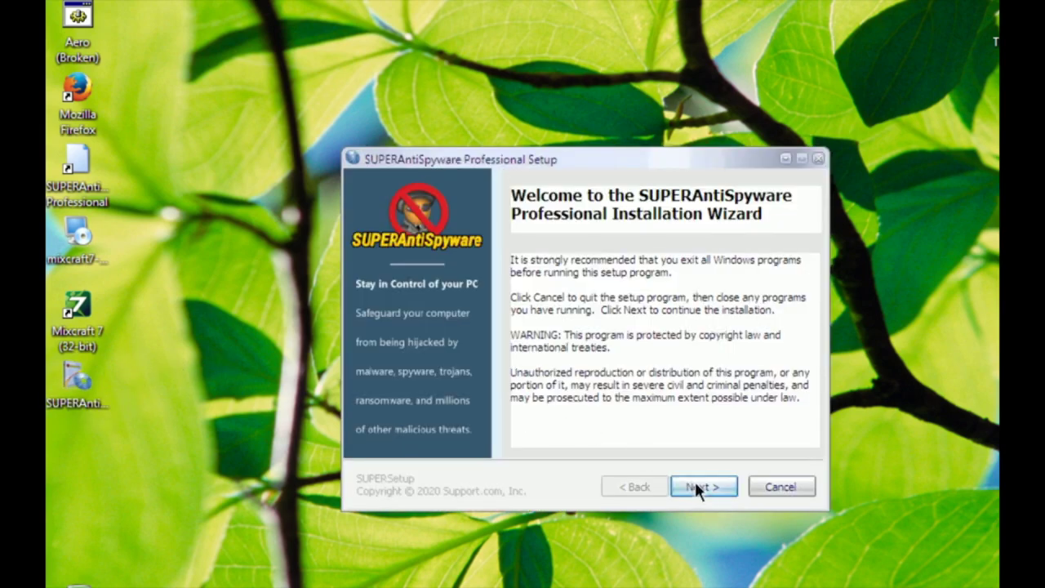
pyautogui.click(698, 486)
pyautogui.click(700, 489)
pyautogui.click(704, 489)
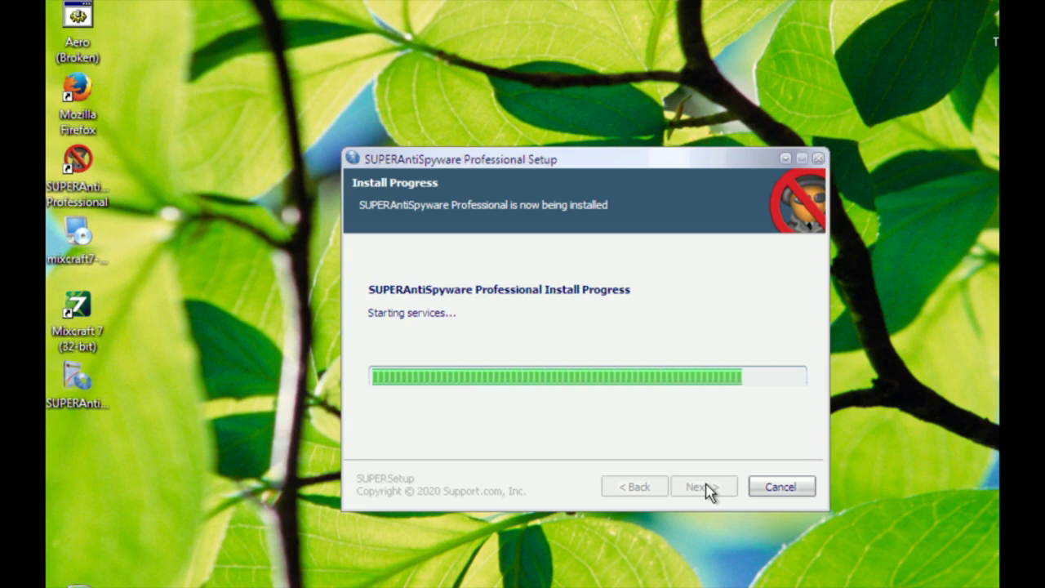
pyautogui.click(707, 489)
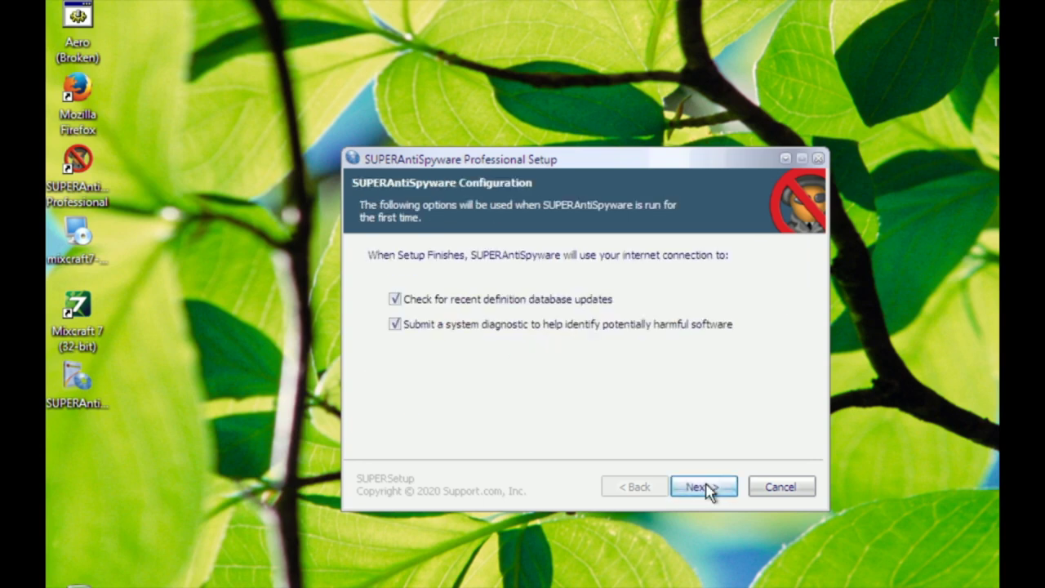
pyautogui.click(707, 488)
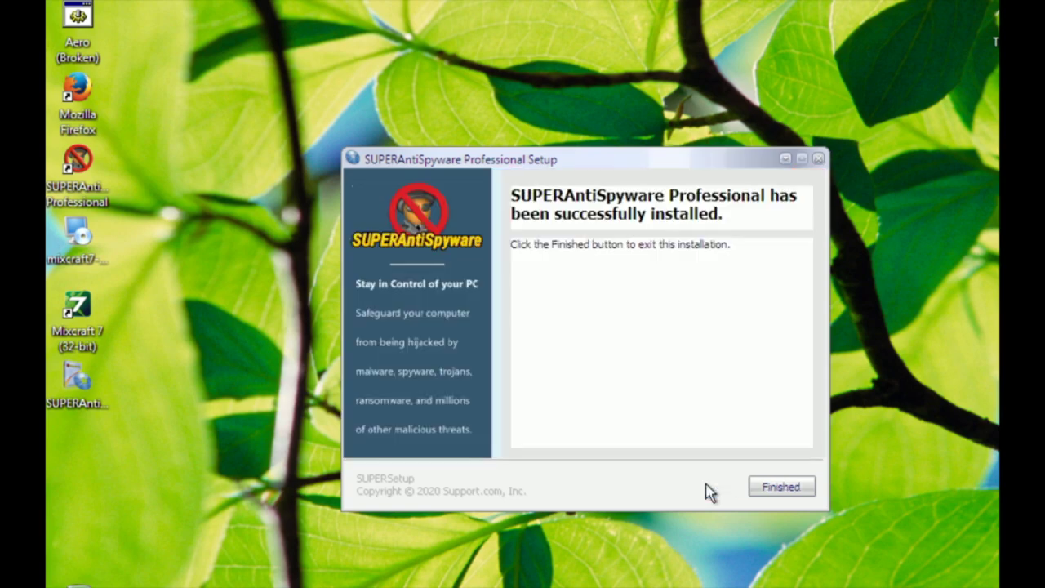
pyautogui.click(778, 488)
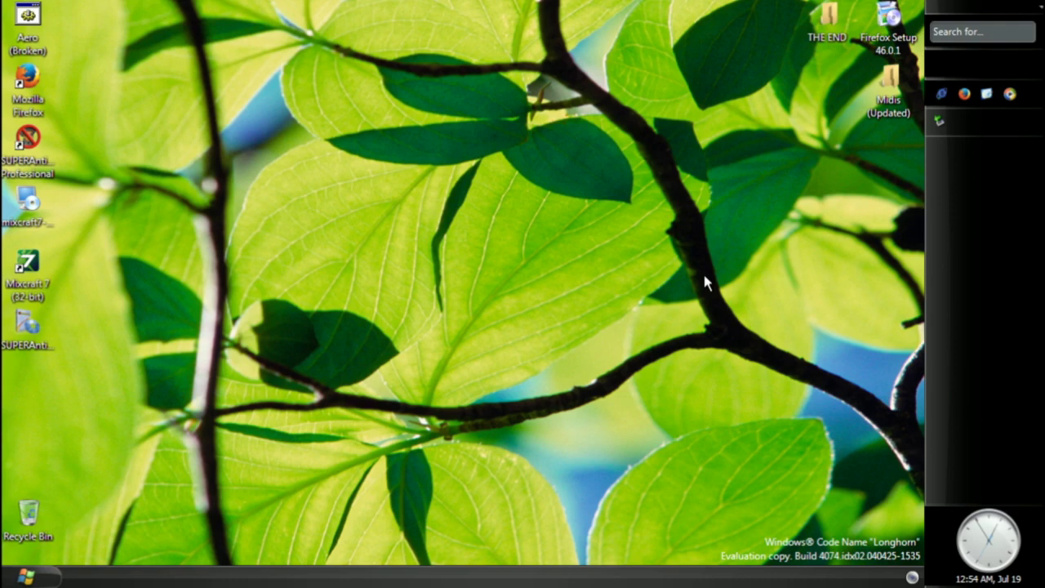
pyautogui.moveTo(821, 38)
pyautogui.moveTo(190, 210); pyautogui.dragTo(60, 280)
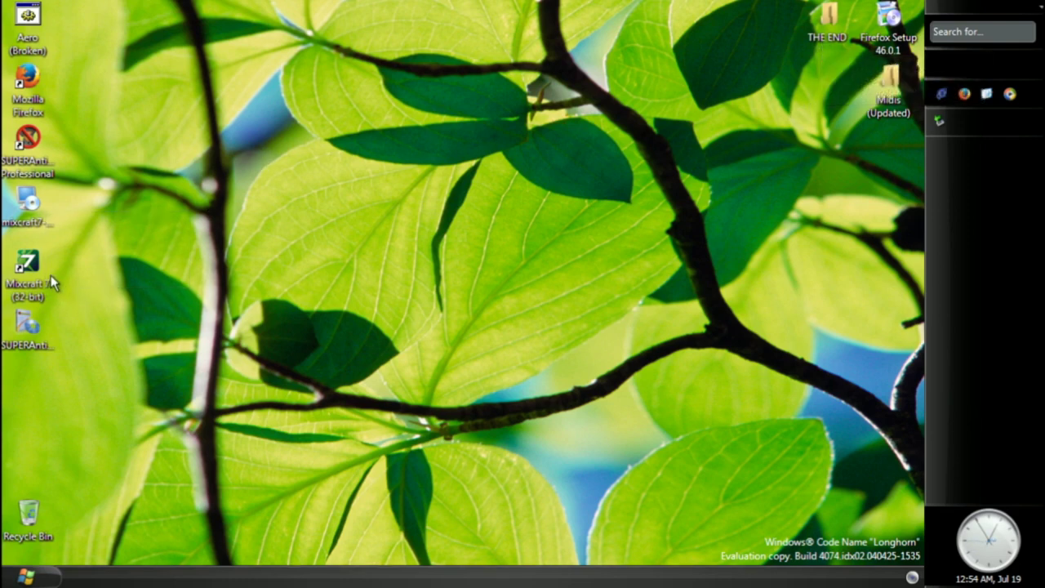